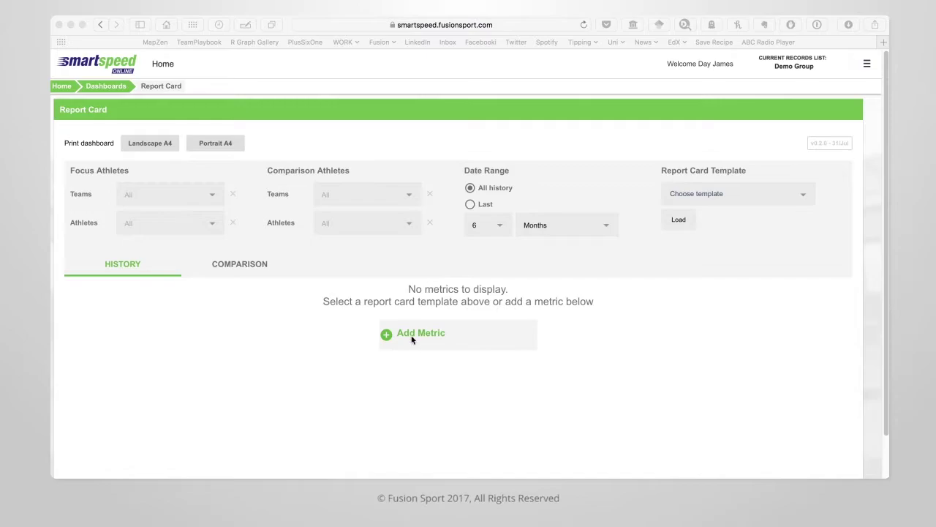
Step: Start a new metric titled Jump Height that uses the Height field
left_click(388, 338)
left_click(387, 338)
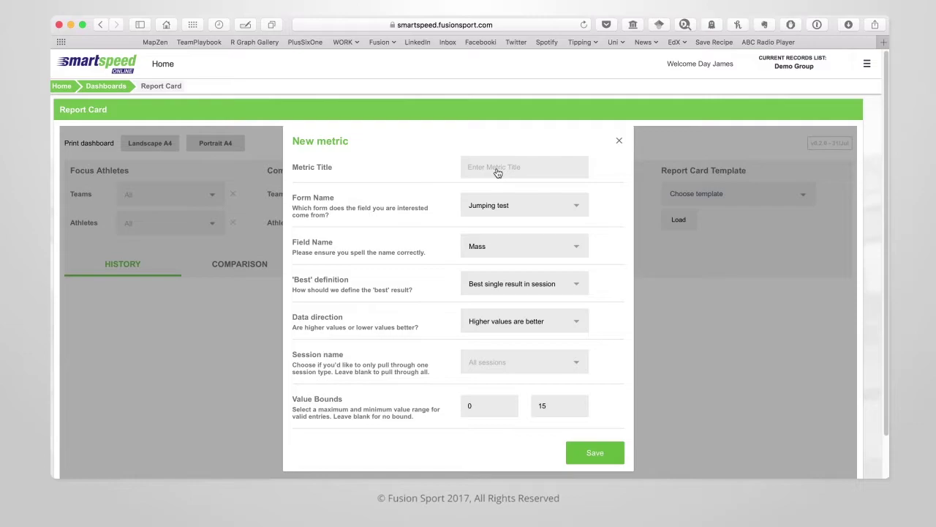
left_click(497, 173)
type("Jump Height")
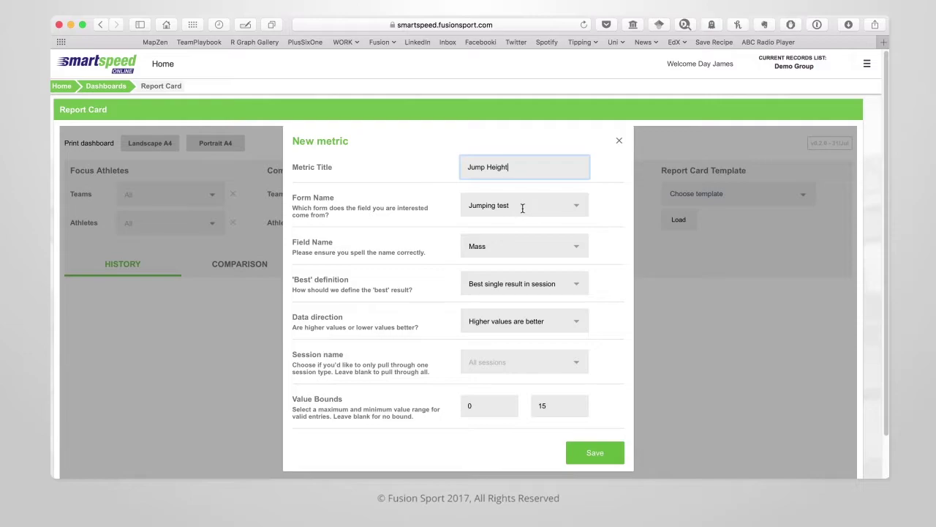
left_click(574, 247)
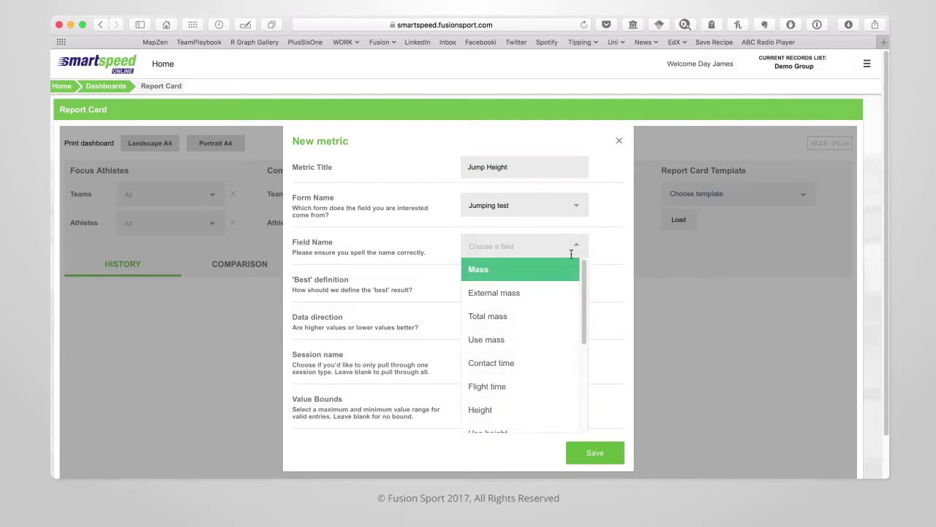
left_click(492, 410)
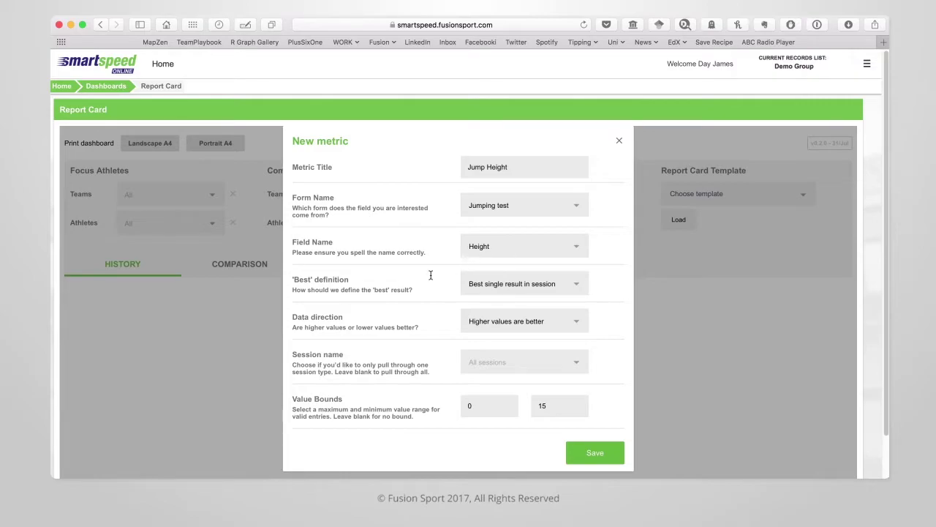
Step: Define best as the session average for Max Jump Test sessions, clear both bounds, and save
left_click(577, 283)
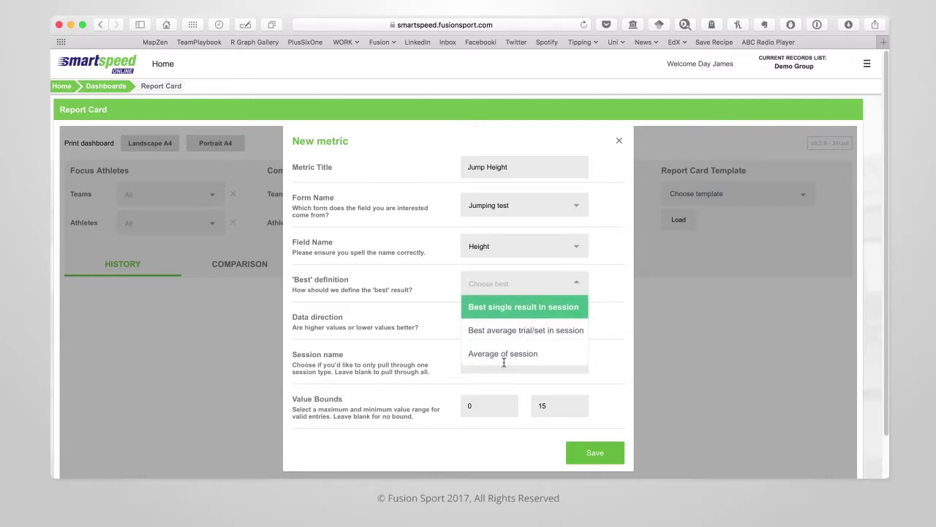
left_click(506, 353)
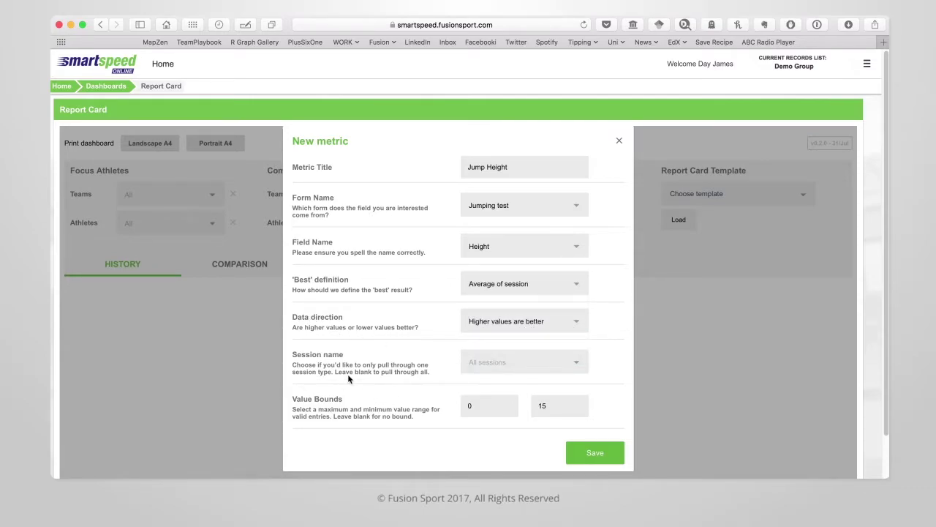
left_click(575, 364)
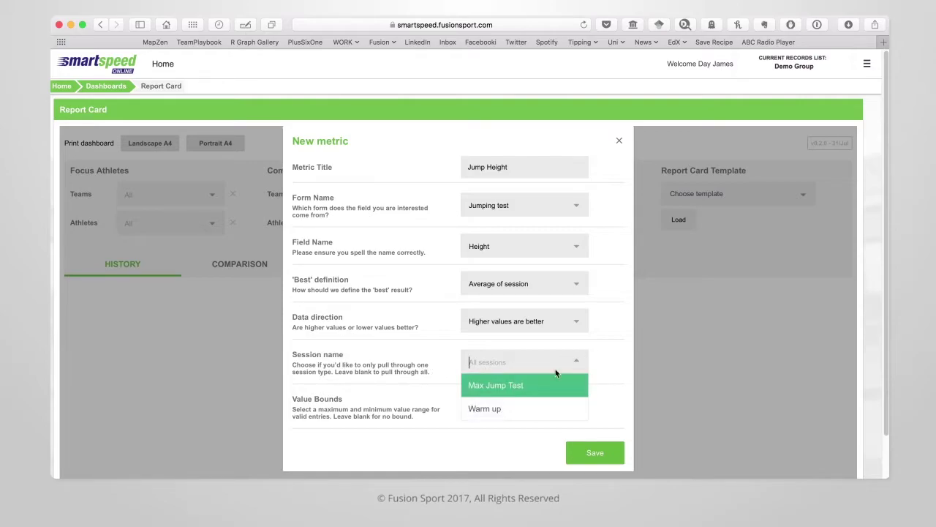
left_click(523, 387)
left_click(490, 406)
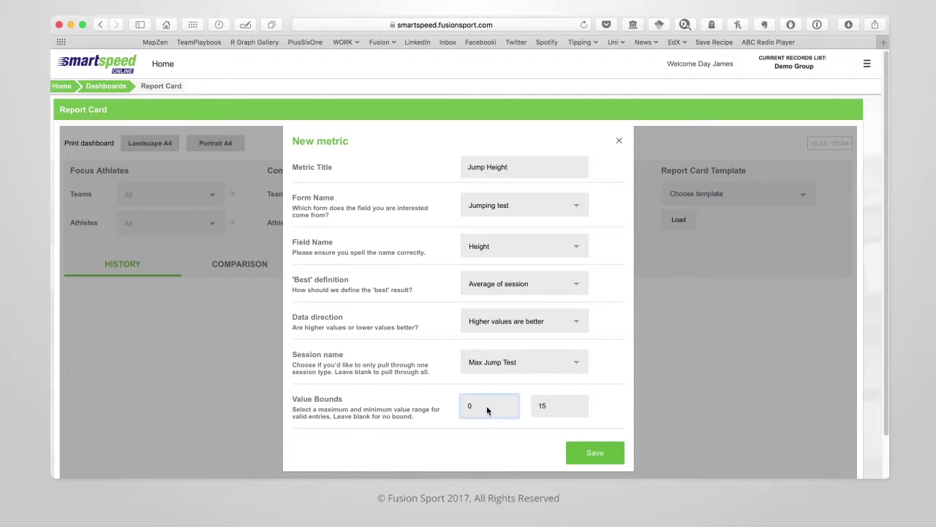
key("BackSpace")
left_click(555, 408)
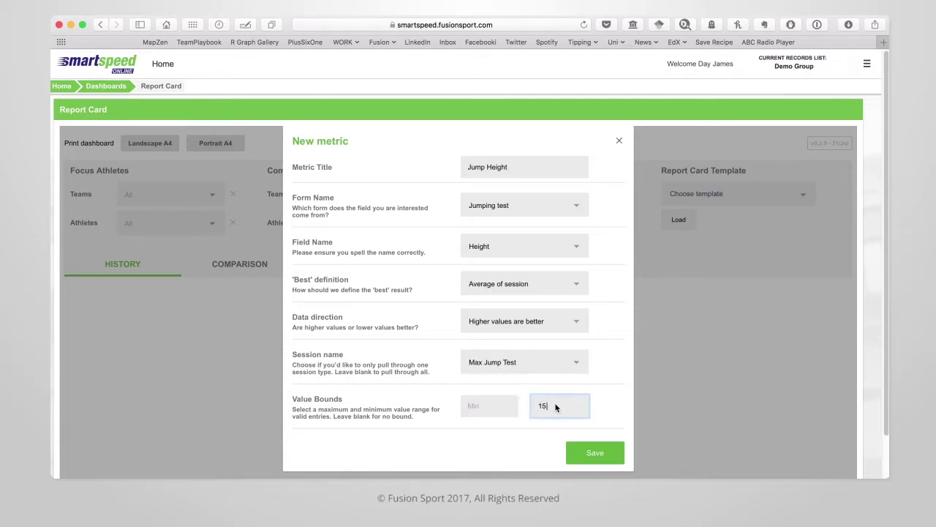
key("BackSpace")
key("BackSpace")
left_click(597, 454)
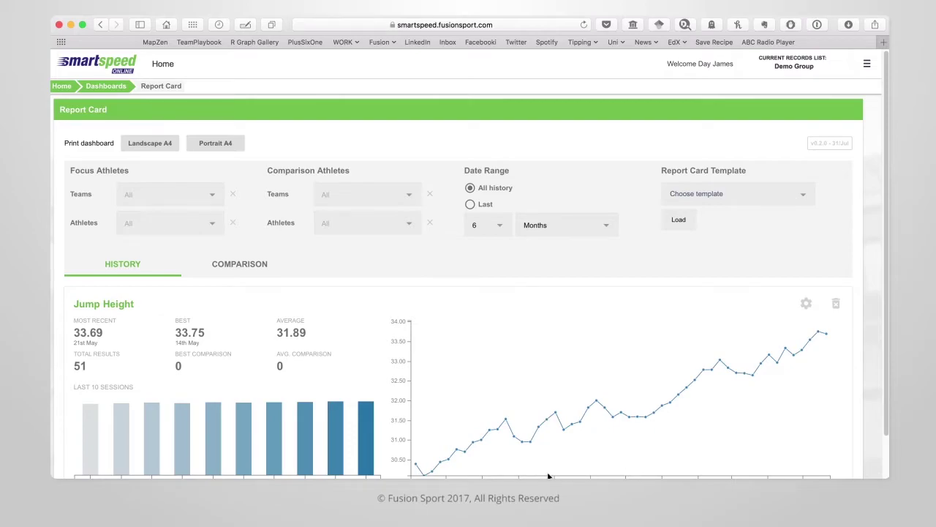
Step: Start a 40m Time metric from the 4-gate one-way form's Total field
scroll(547, 476, "down", 3)
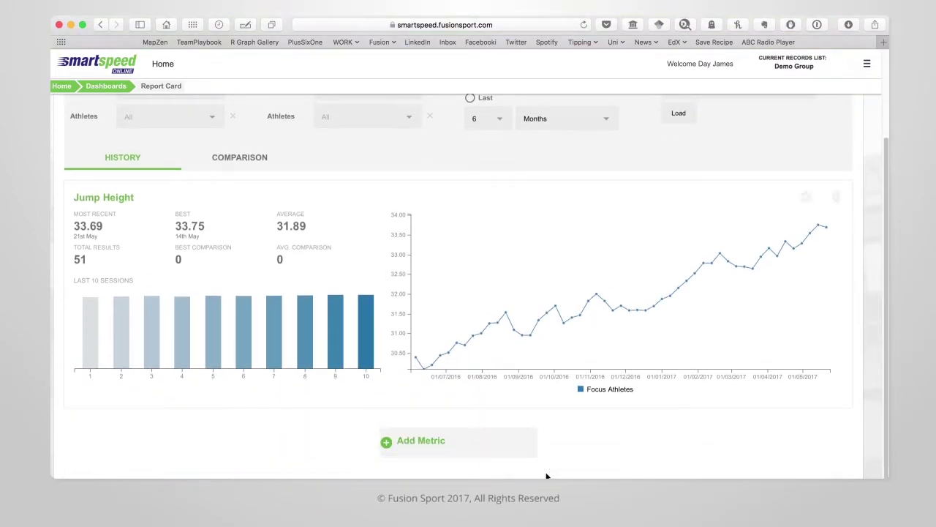
left_click(387, 442)
type("40m ")
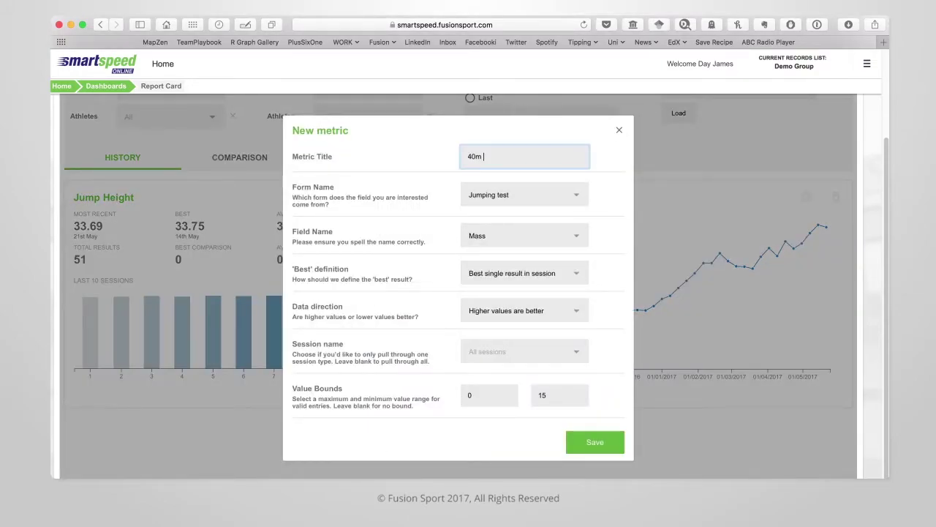
type("Time")
left_click(523, 194)
left_click(497, 233)
left_click(524, 235)
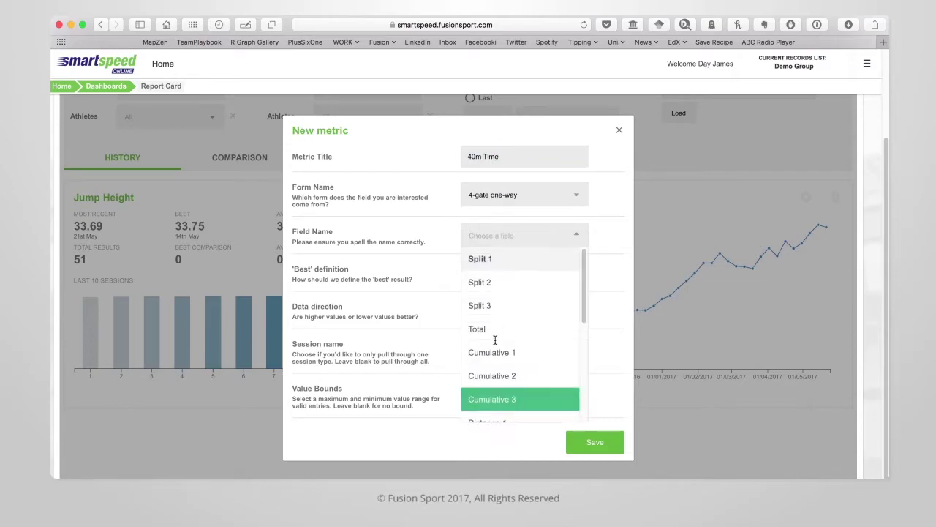
left_click(495, 337)
Step: Keep best as the single best result, with lower values better, for 40m Sprint sessions only
left_click(578, 273)
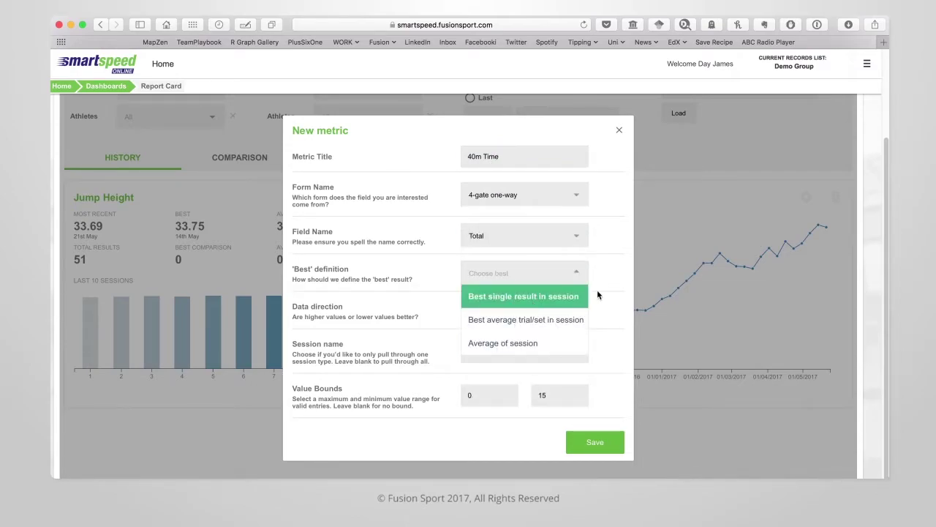
left_click(556, 296)
left_click(548, 311)
left_click(512, 354)
left_click(522, 351)
left_click(510, 305)
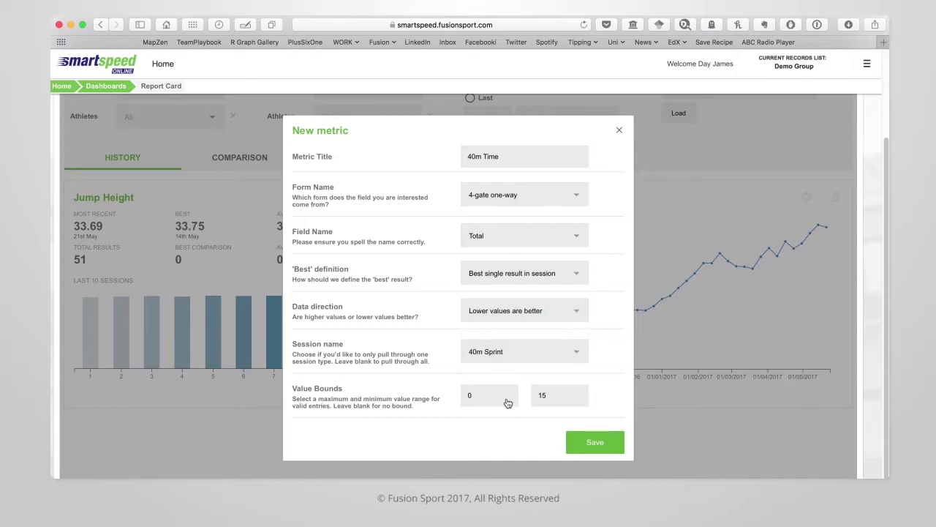
Step: Set the value bounds to 4 and 10 and save the 40m Time metric
left_click(507, 403)
type("4")
key("Tab")
type("10")
key("Return")
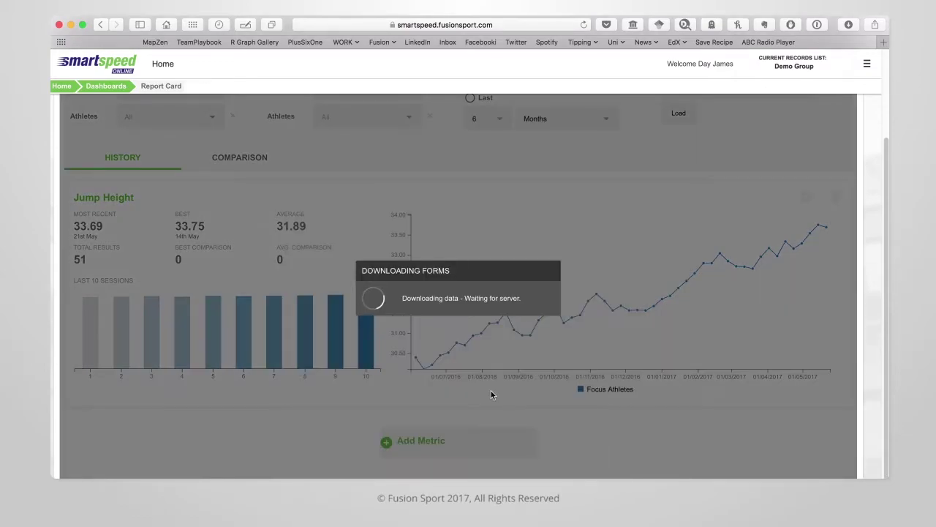
scroll(490, 389, "down", 5)
scroll(491, 389, "up", 8)
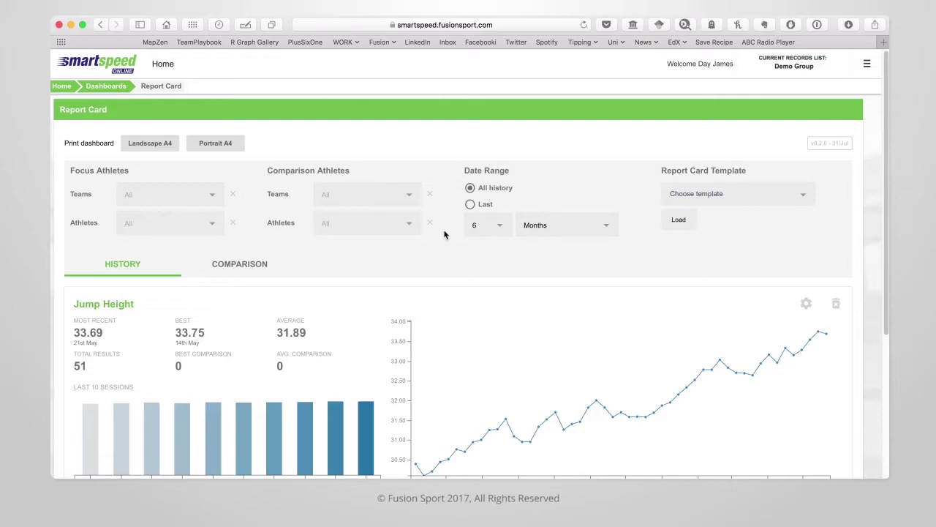
Step: Pick Athlete 1 Test 1 as the focus athlete and review their Jump Height and 40m Time ranks
left_click(191, 224)
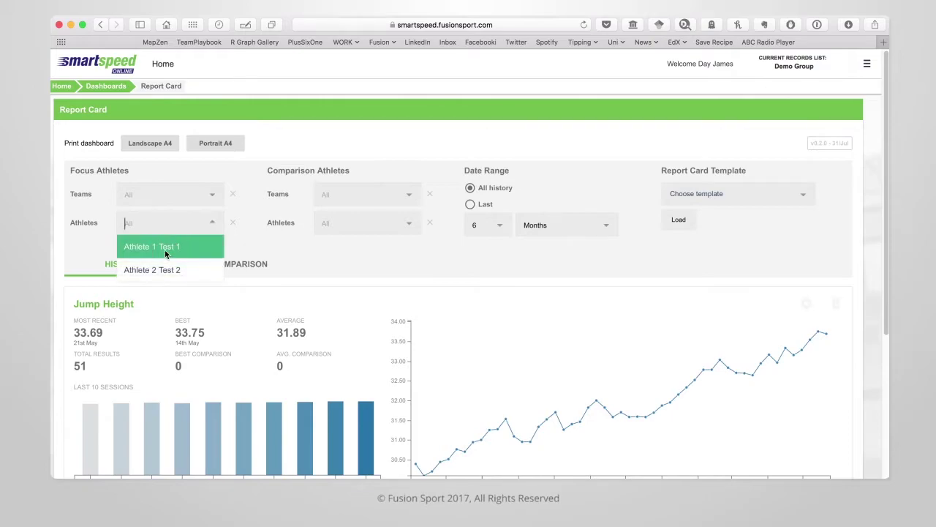
left_click(138, 246)
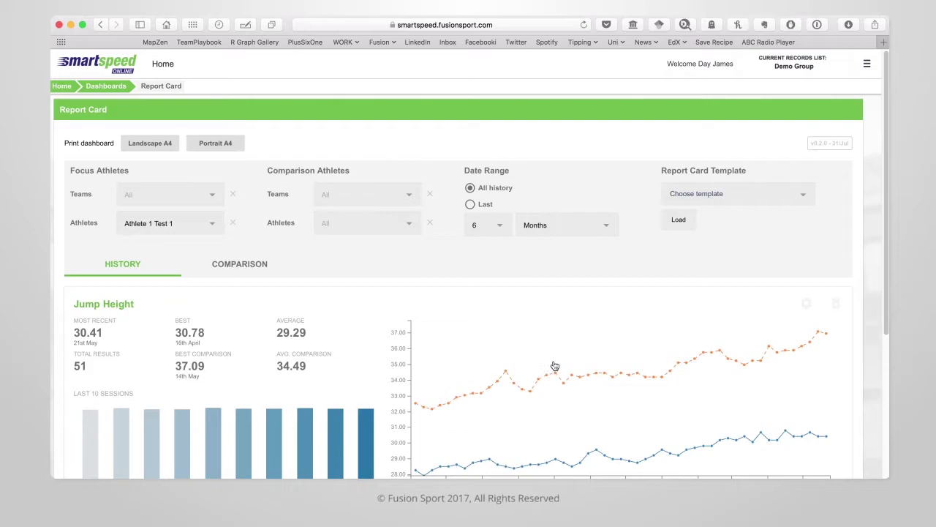
scroll(501, 388, "down", 1)
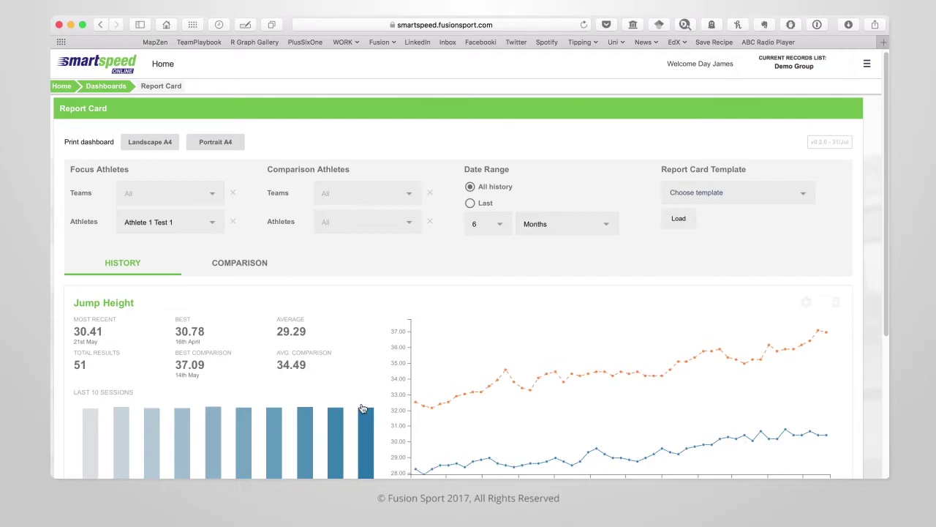
scroll(363, 408, "down", 1)
scroll(362, 408, "up", 1)
left_click(232, 267)
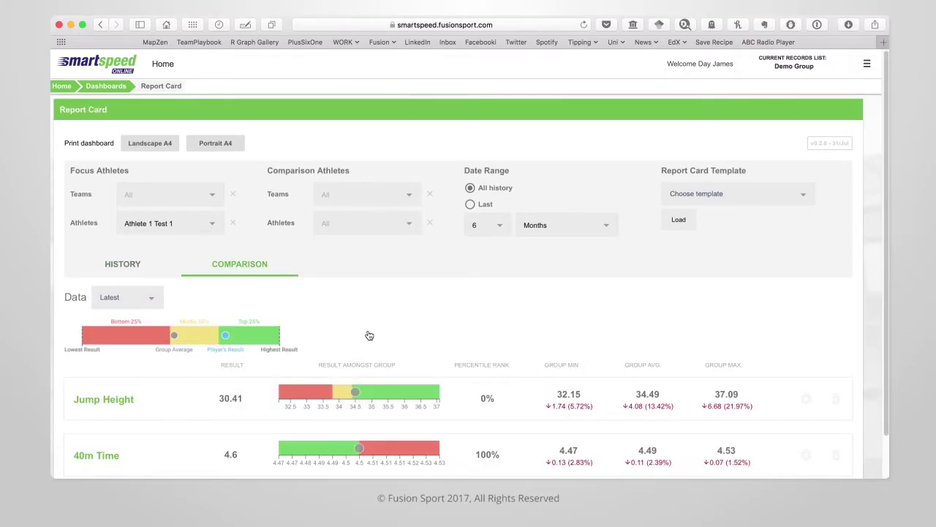
scroll(369, 335, "down", 3)
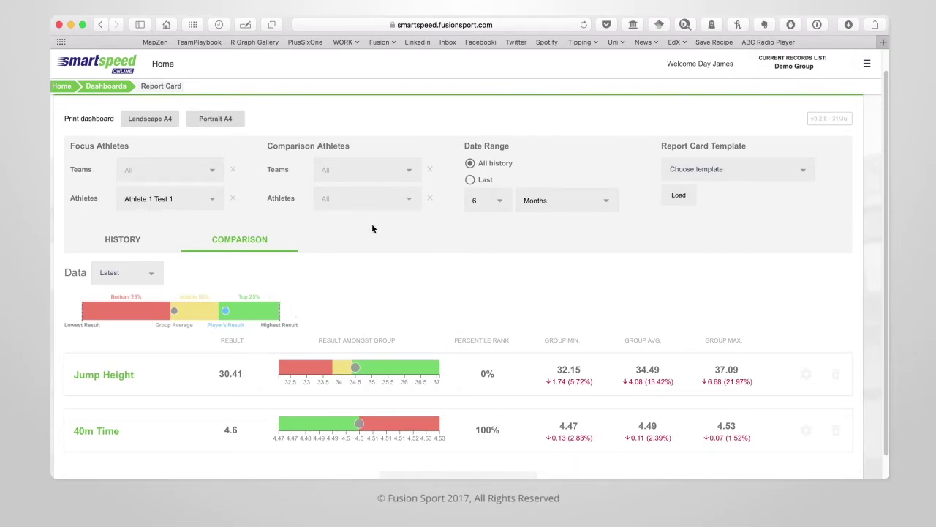
left_click(122, 240)
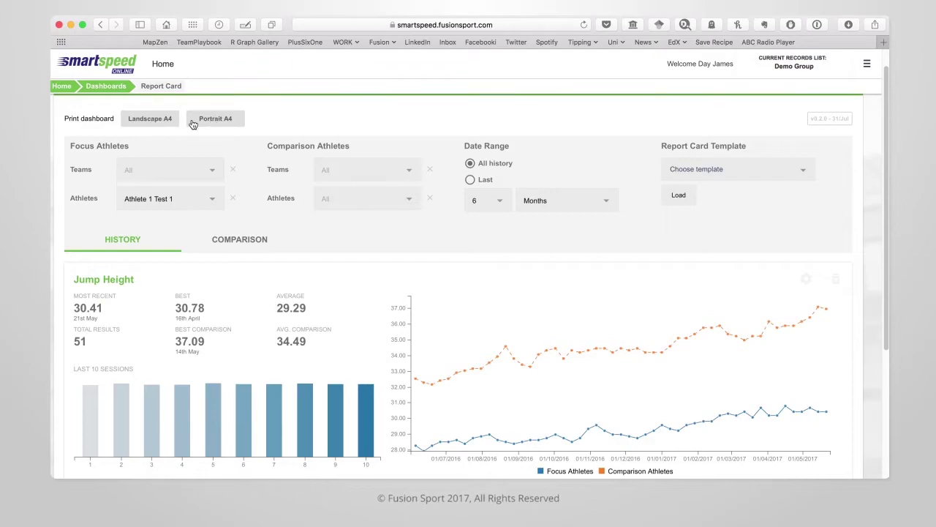
Step: Print the report card in portrait A4 and save it as Dashboard.pdf
left_click(219, 118)
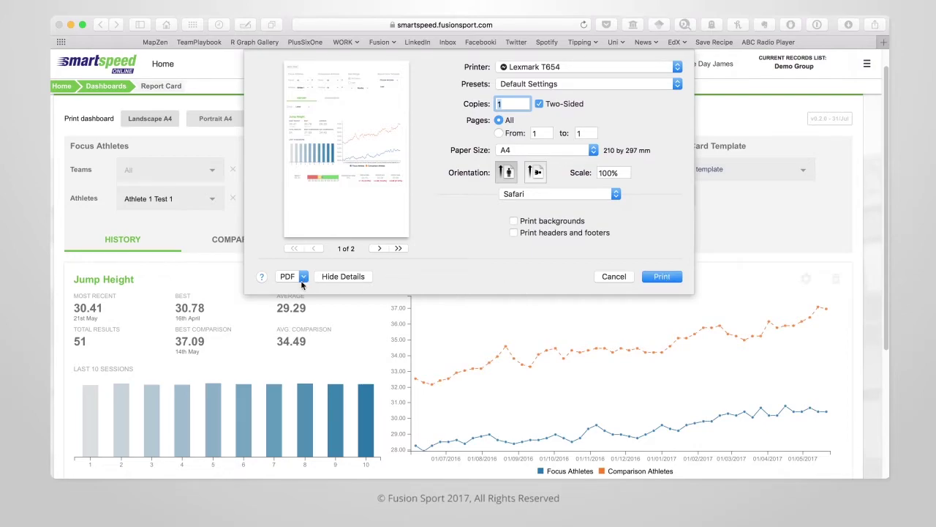
left_click(303, 278)
left_click(316, 304)
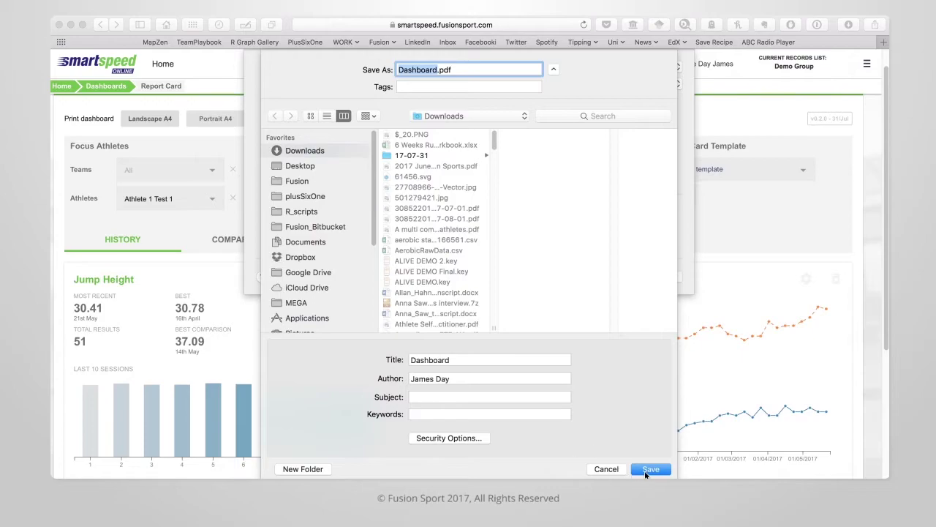
left_click(651, 470)
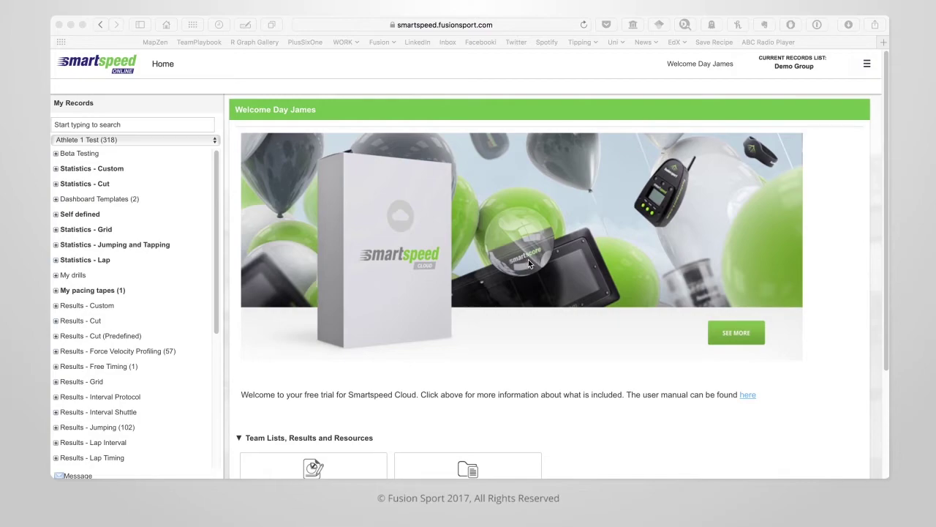
Step: Expand Dashboard Templates, then Athlete Report Card Template, in the My Records tree
left_click(56, 203)
left_click(56, 204)
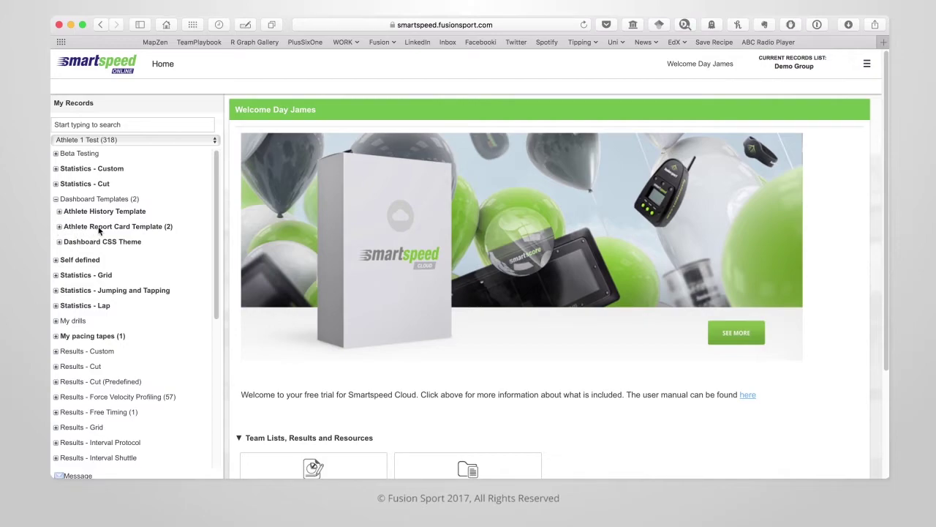
left_click(59, 227)
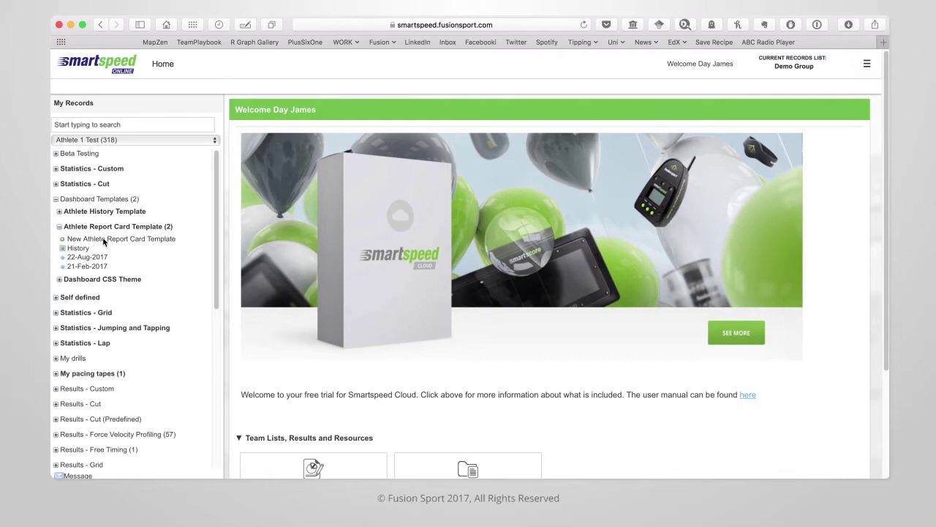
Step: Create a new Athlete Report Card template named Test, enter the creator's name, and choose All History
left_click(103, 238)
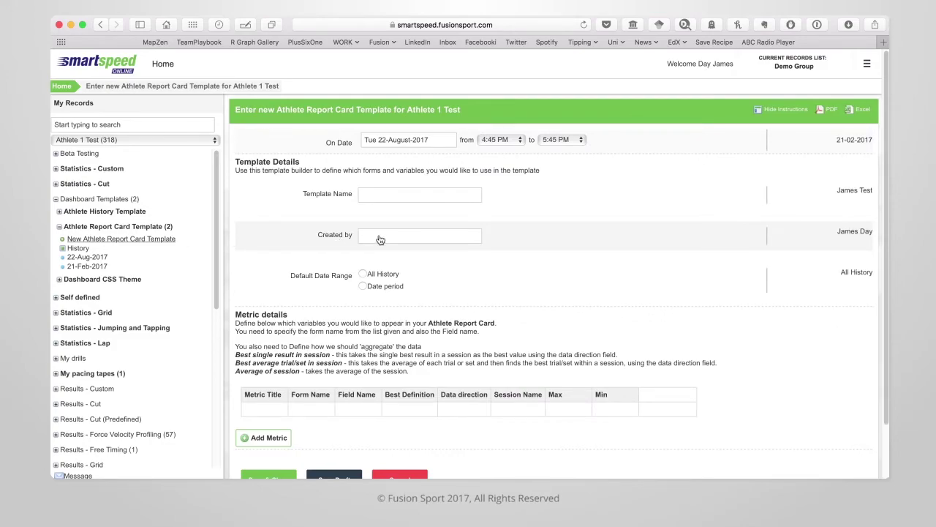
left_click(388, 197)
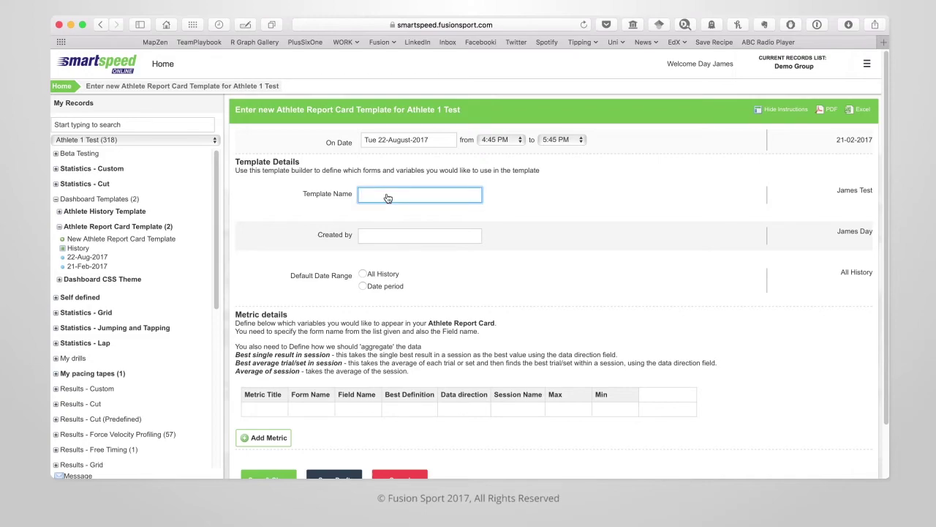
type("Test")
left_click(385, 239)
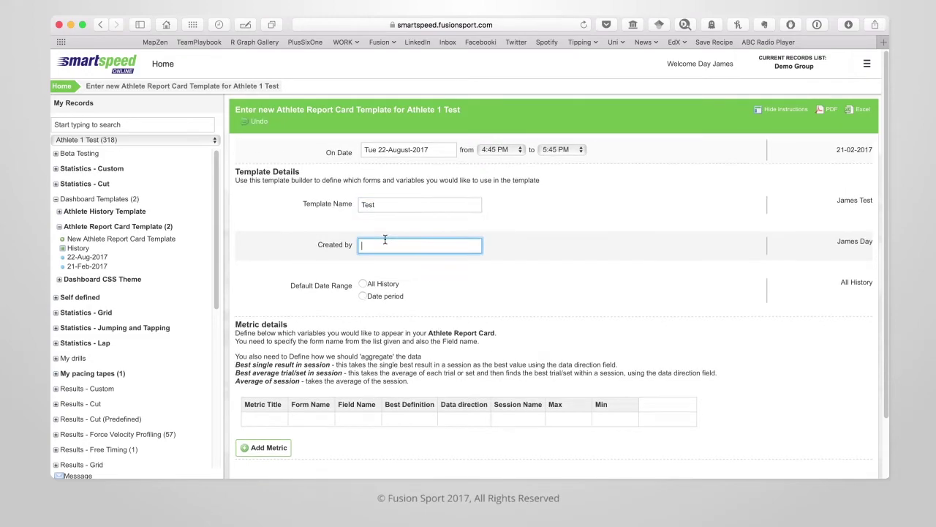
type("James Day")
left_click(361, 284)
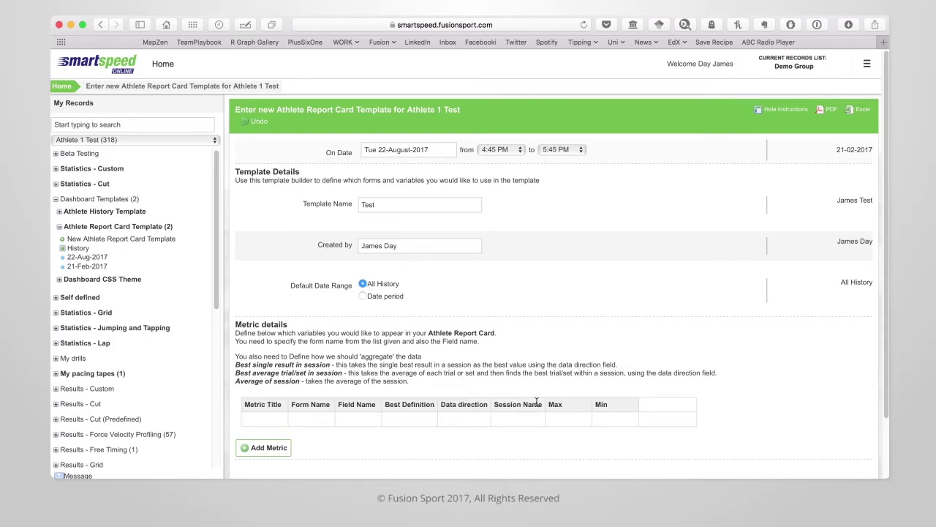
Step: Open the saved 22-Aug-2017 template, discarding the unsaved new one, and review its contents
left_click(88, 256)
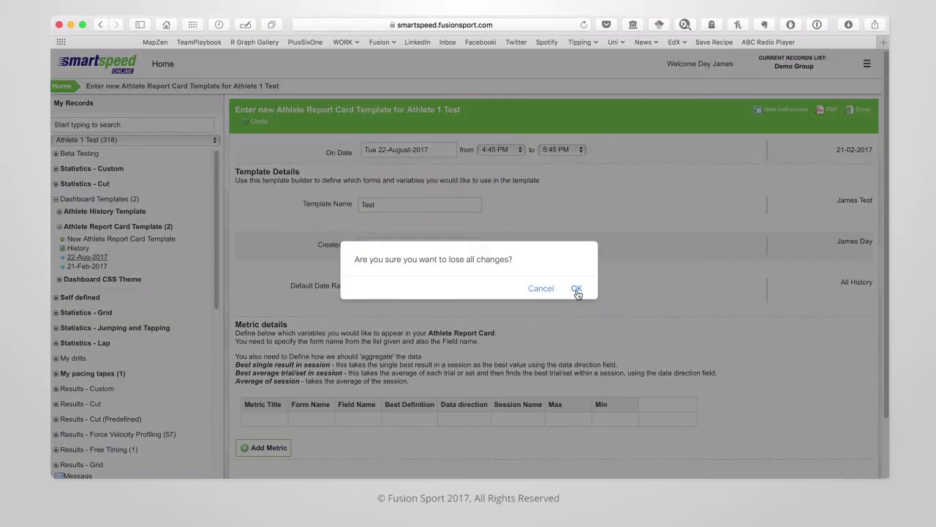
left_click(577, 407)
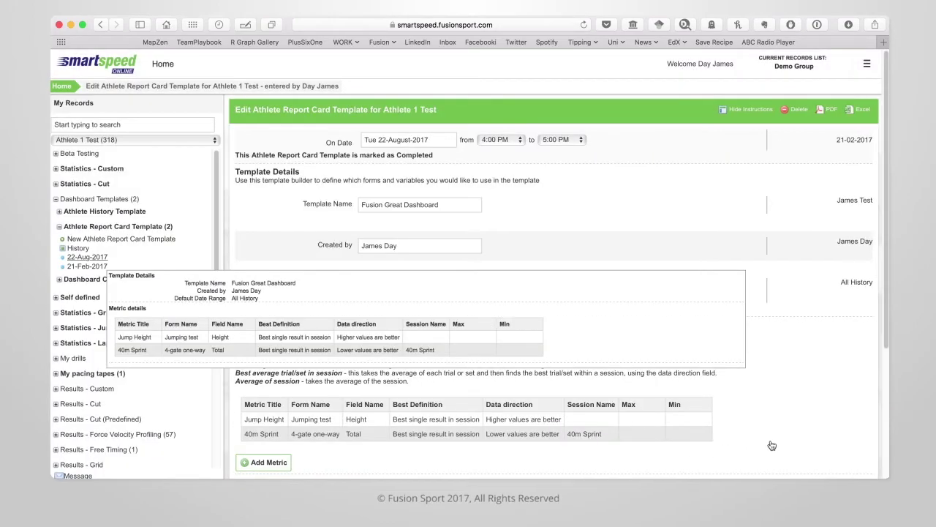
scroll(752, 440, "down", 2)
scroll(751, 440, "up", 1)
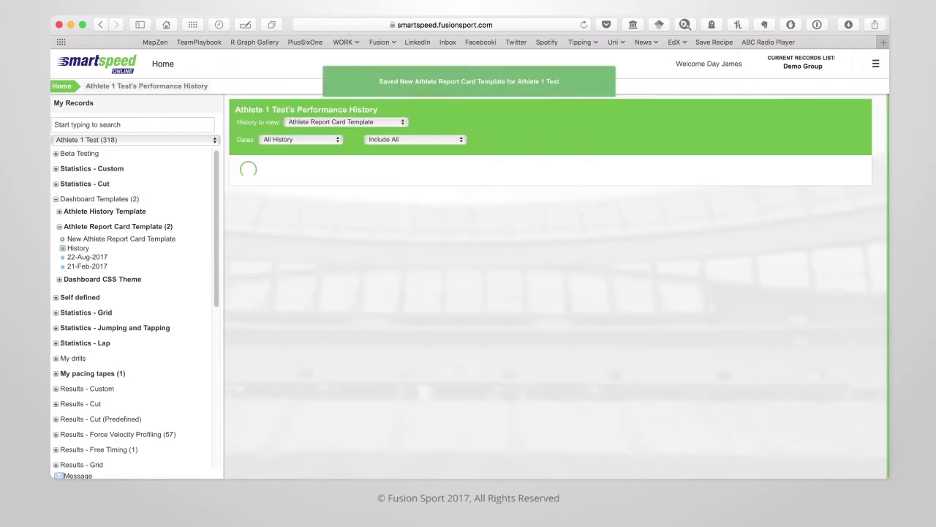
Step: Go from Home through Smartspeed Cloud Dashboards to Report Card and select Fusion Great Dashboard
left_click(65, 87)
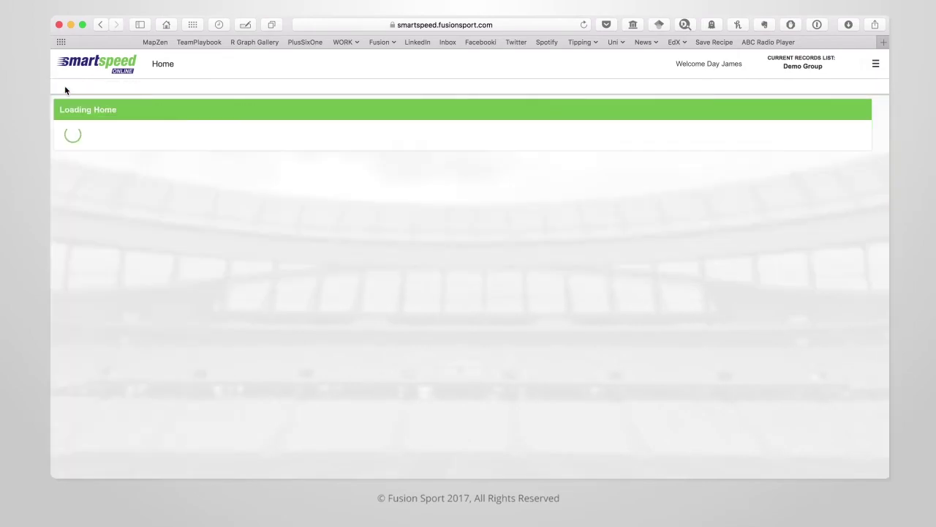
scroll(313, 322, "down", 4)
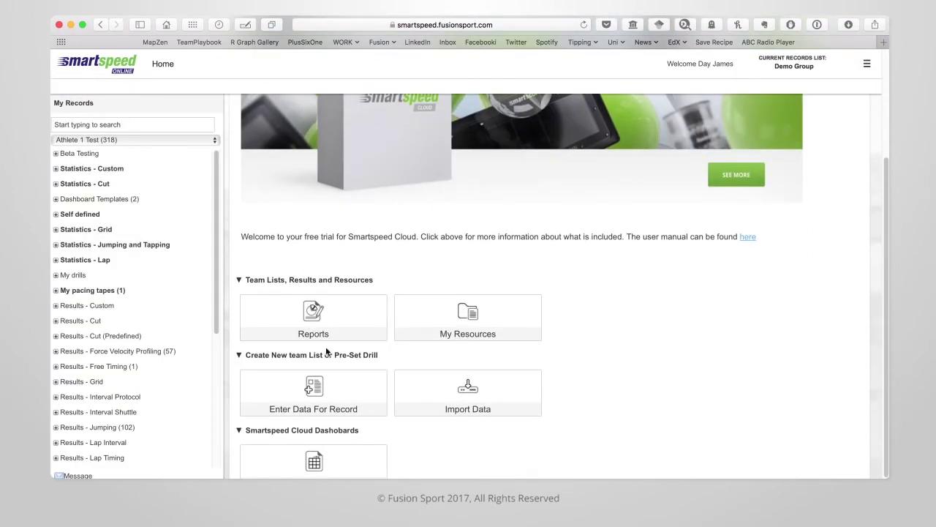
left_click(315, 457)
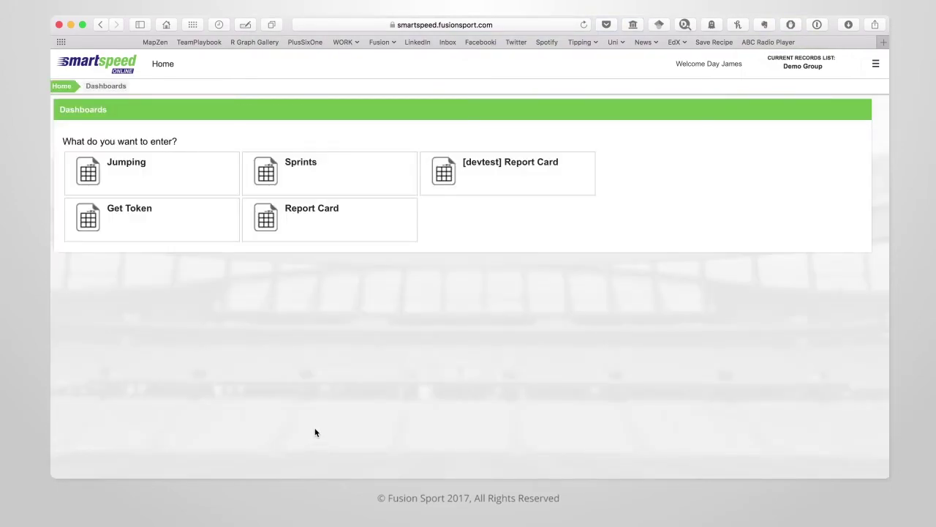
left_click(306, 216)
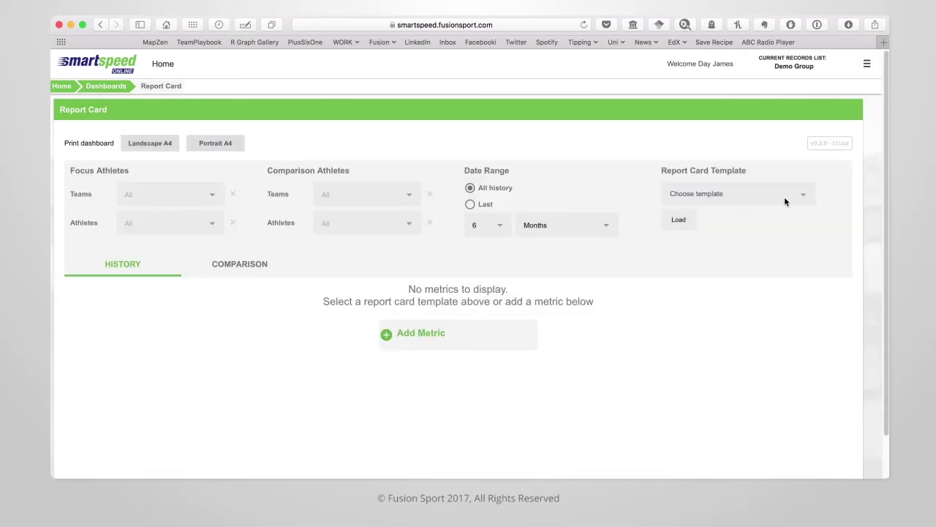
left_click(782, 192)
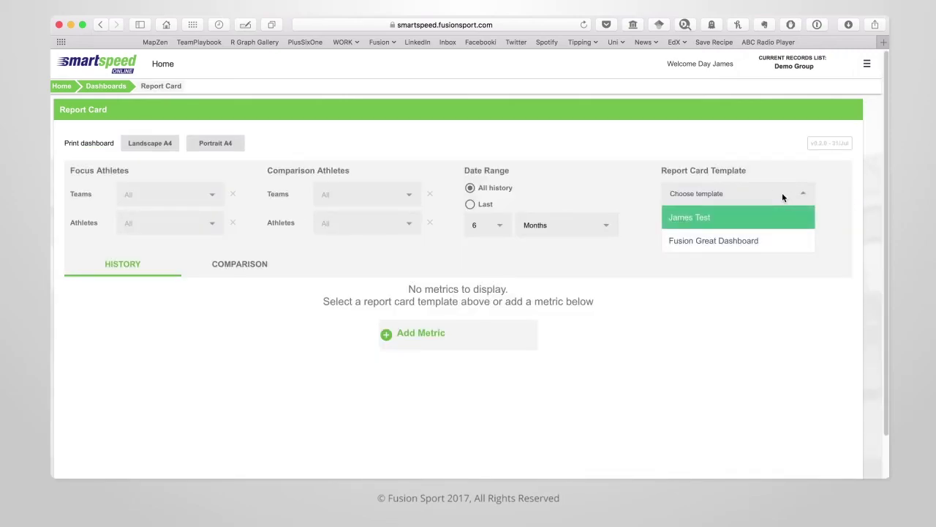
left_click(758, 249)
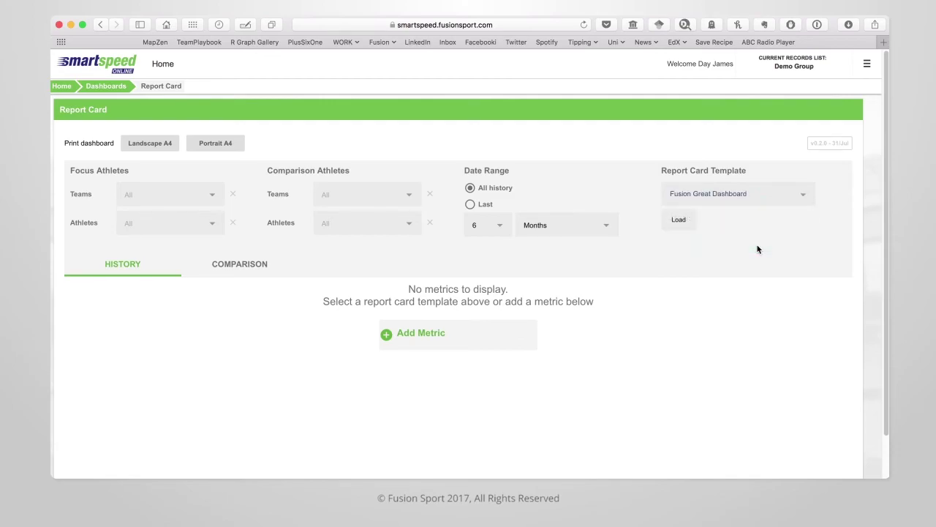
Step: Load Fusion Great Dashboard, review its charts, and inspect the Jump Height metric settings without changes
left_click(677, 221)
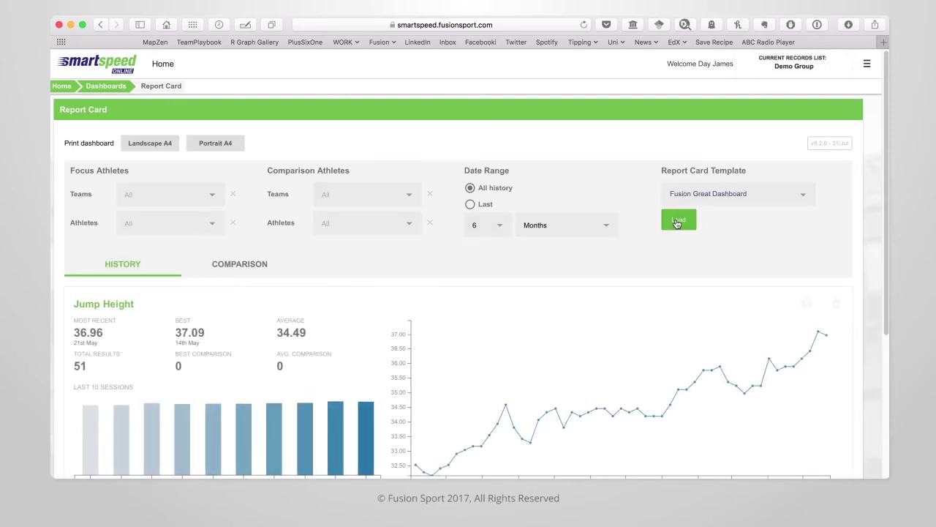
scroll(675, 227, "down", 6)
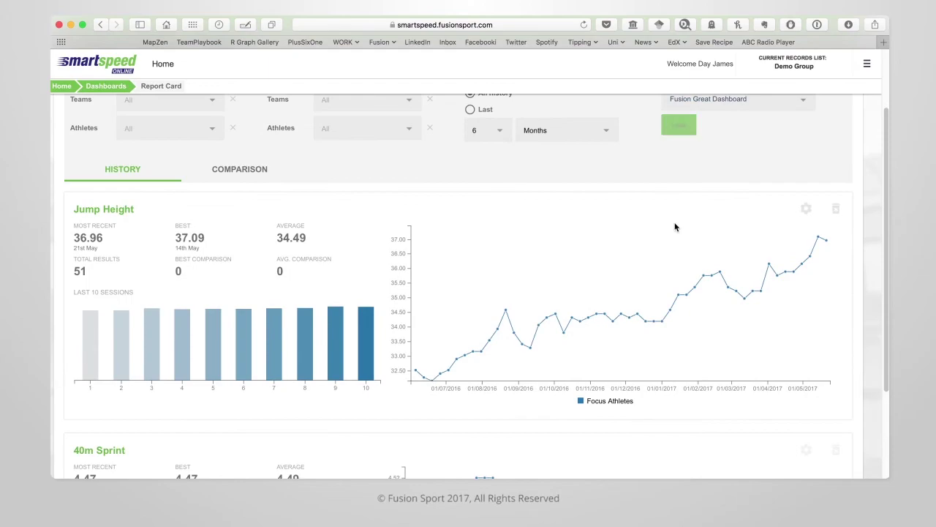
scroll(675, 227, "up", 5)
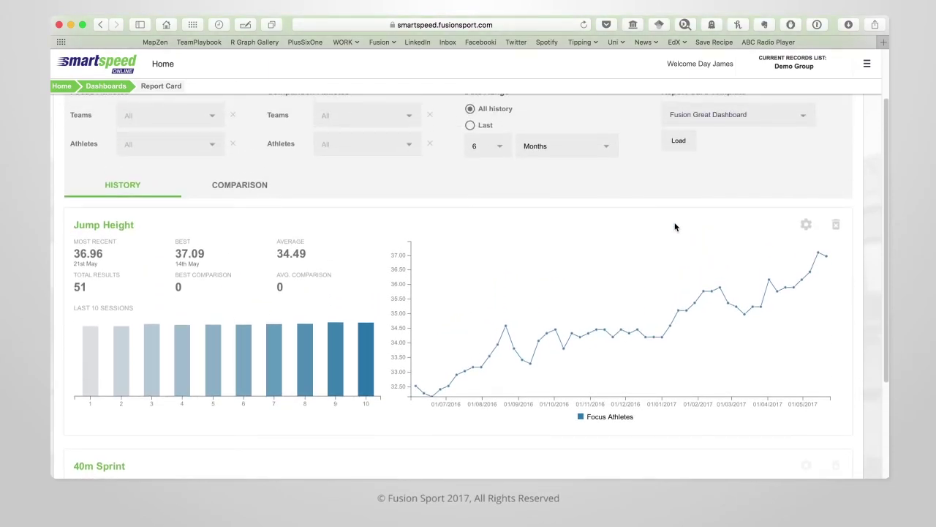
left_click(806, 224)
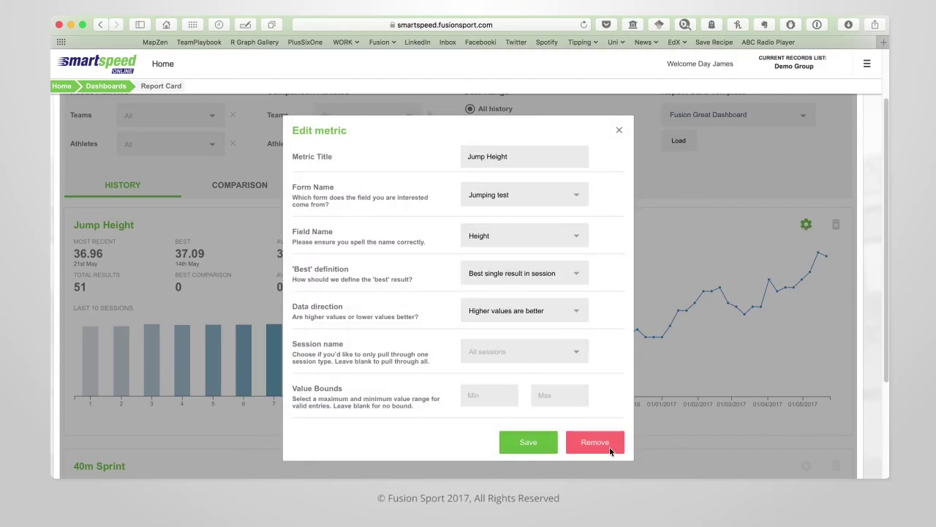
left_click(619, 130)
scroll(586, 217, "up", 1)
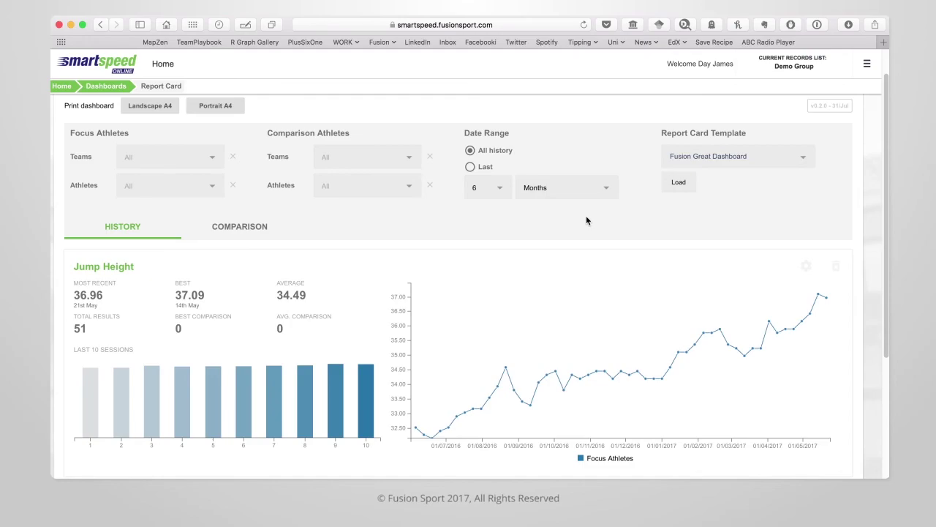
Step: Focus on Athlete 1 Test 1, check the Comparison table, then return to the History charts
left_click(176, 185)
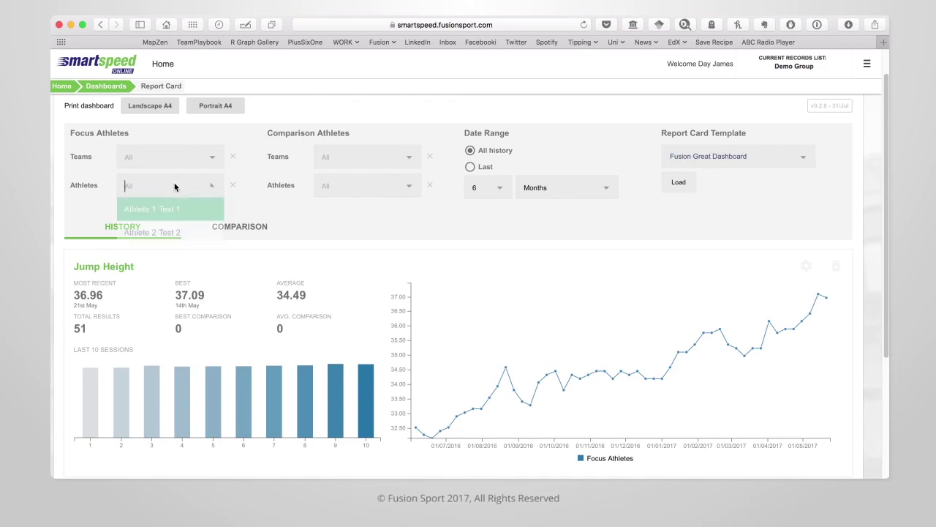
left_click(153, 207)
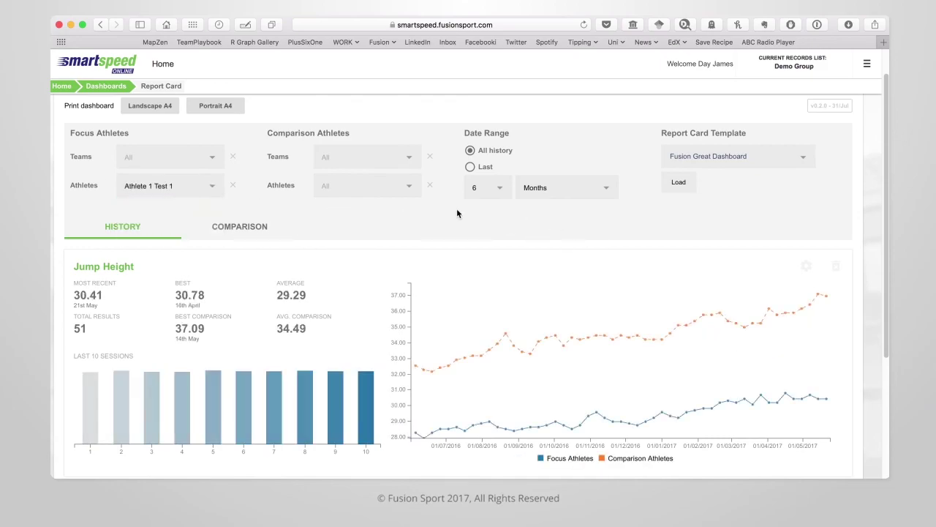
left_click(235, 226)
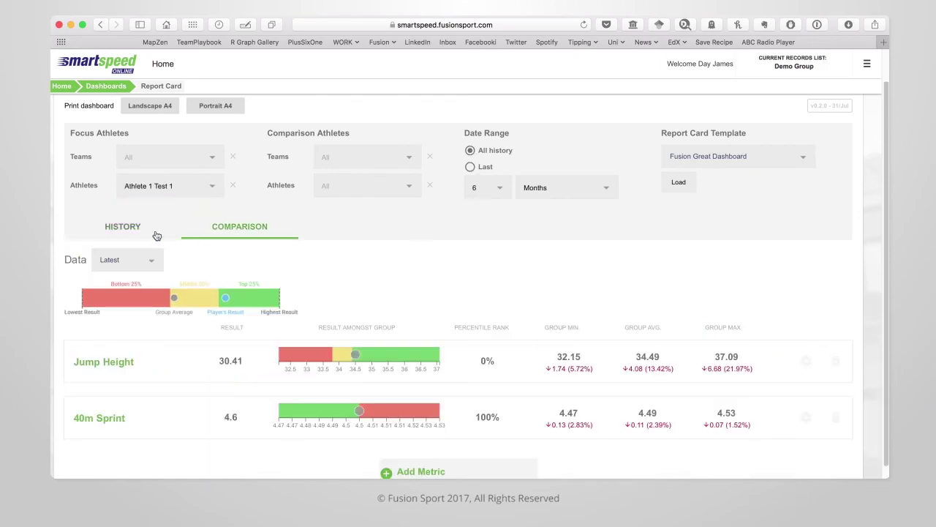
left_click(132, 231)
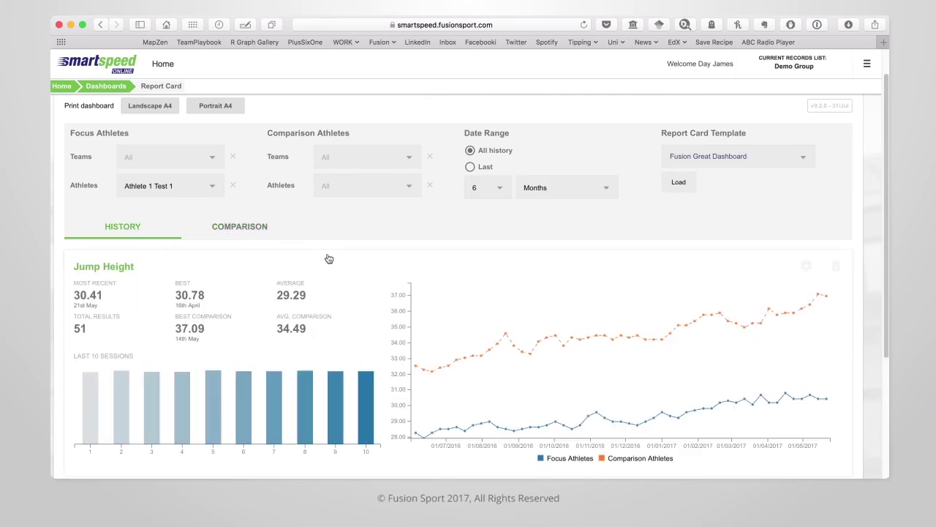